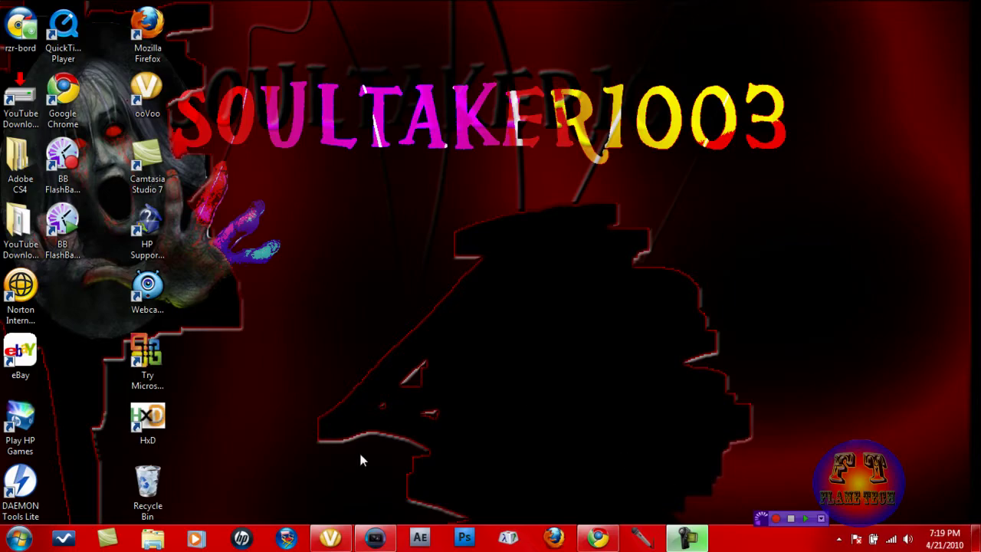
- Restore the Untitled - Vegas Pro 9.0 window from the taskbar
click(376, 538)
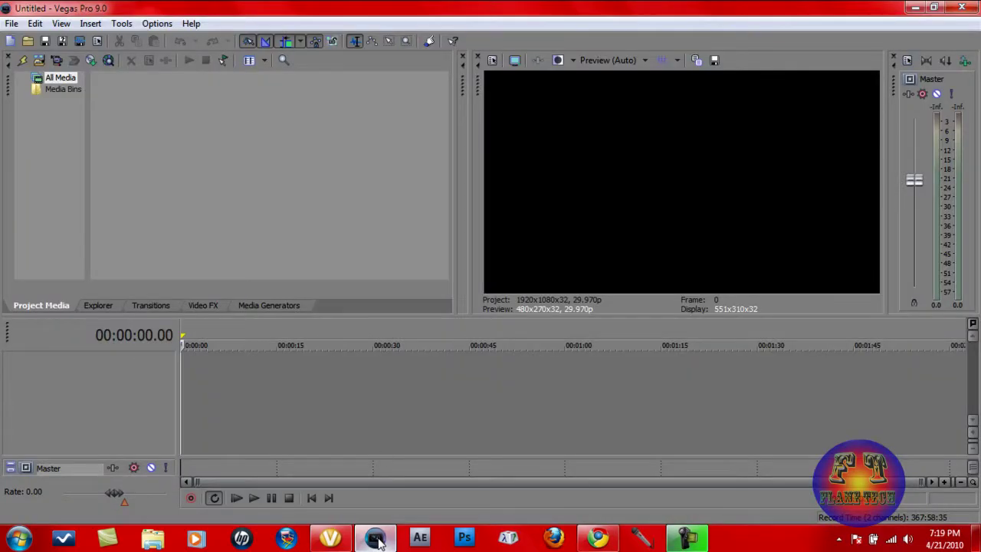
- Create a new project using the Custom 1920x1080, 29.970 fps template
click(12, 24)
click(30, 39)
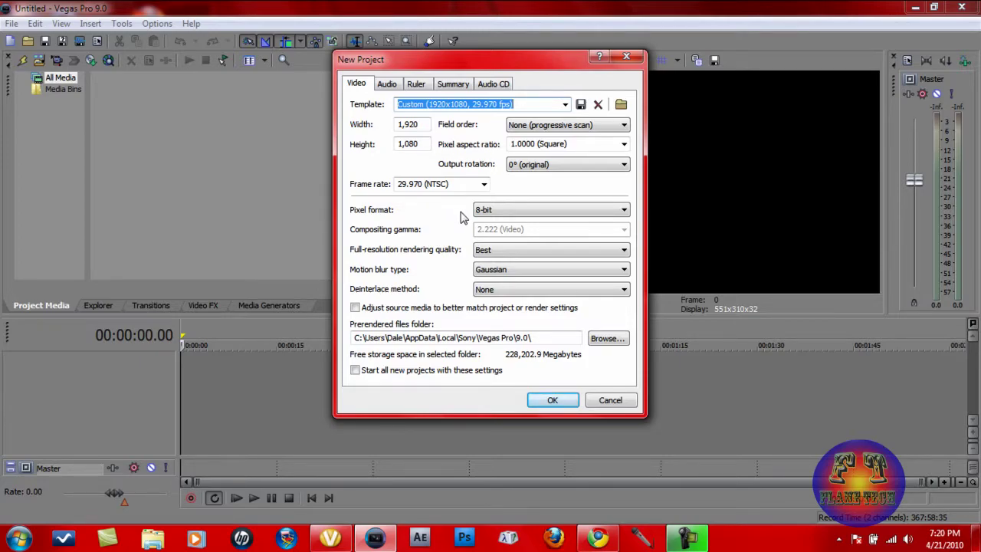
click(550, 401)
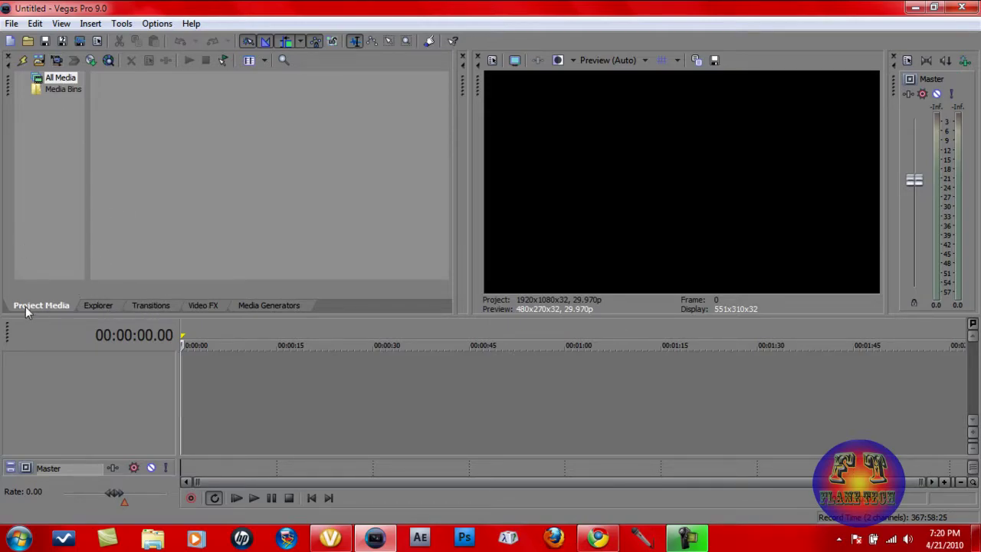
- Delete the wall paper tut file from the tutorials folder to the Recycle Bin
click(39, 62)
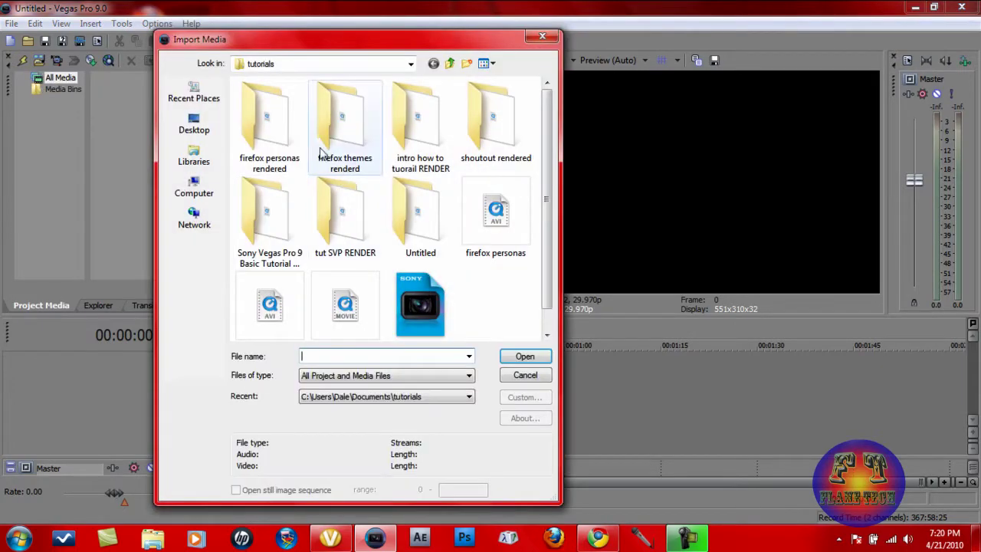
scroll(551, 273, down, 1)
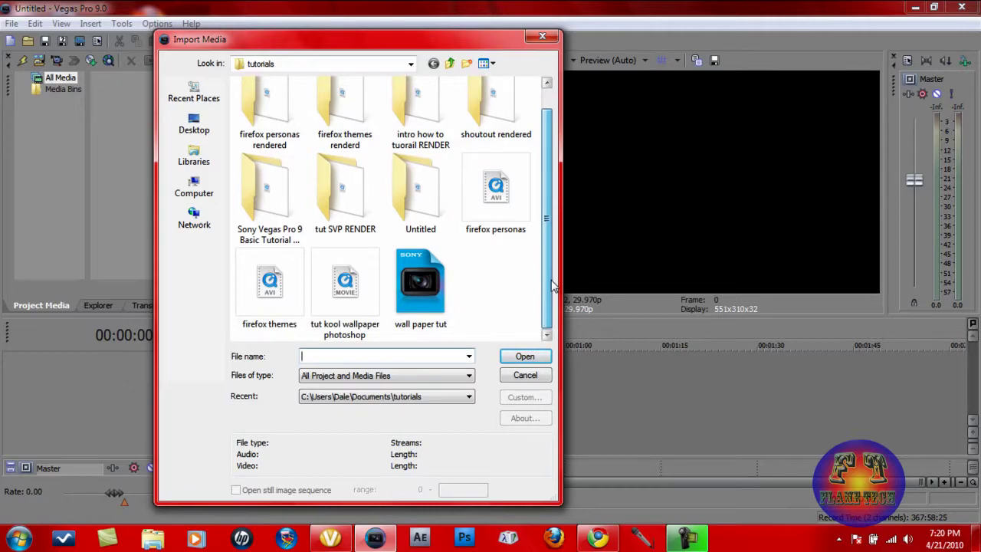
click(412, 325)
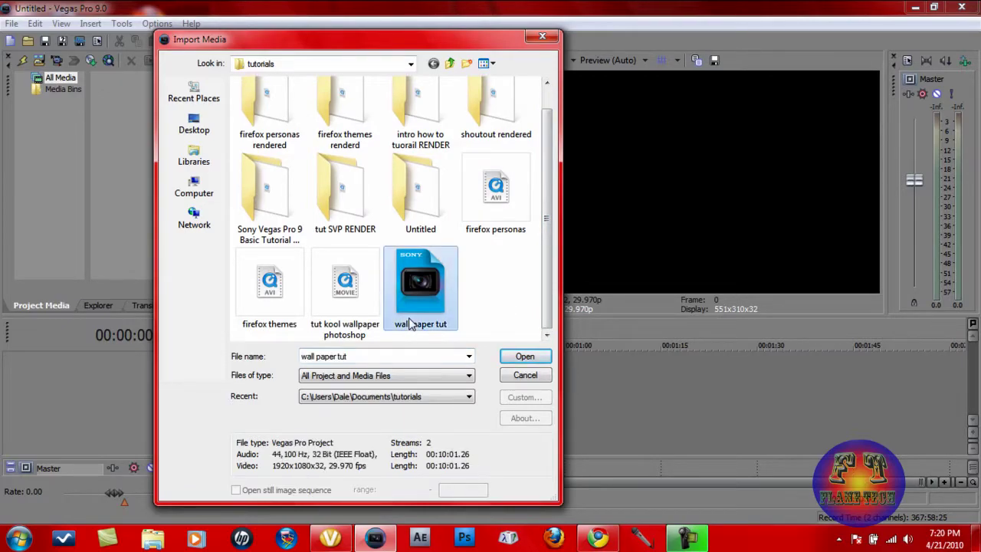
key(Delete)
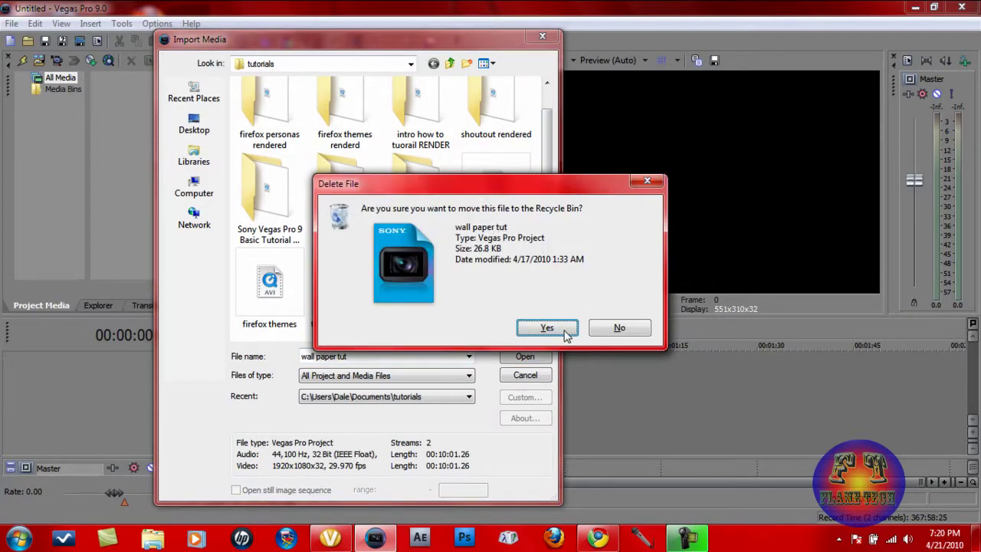
click(557, 332)
mouse_move(553, 290)
mouse_down()
mouse_move(550, 271)
mouse_move(556, 289)
mouse_up()
- Import firefox personas.avi and place it on the timeline
click(493, 207)
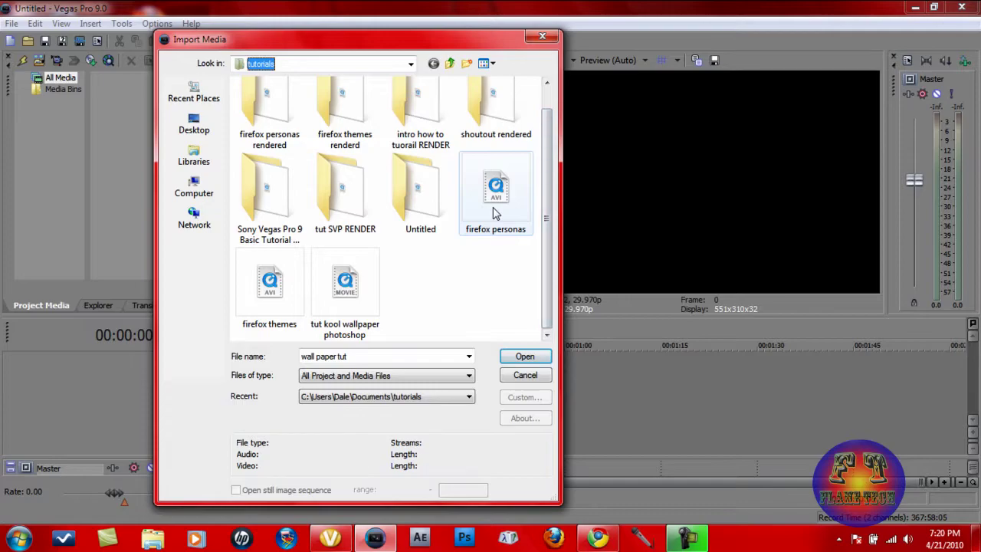
double_click(493, 207)
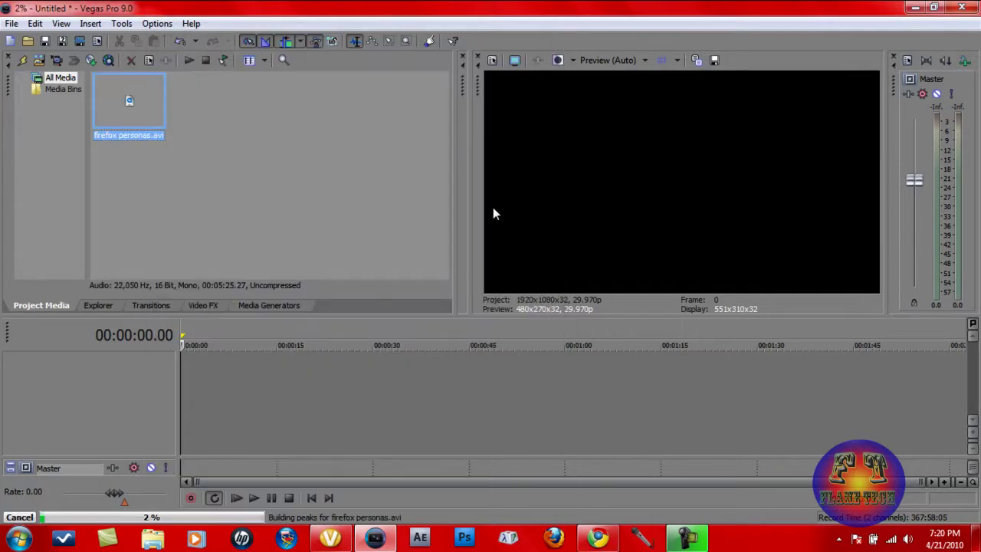
drag(145, 122, 191, 394)
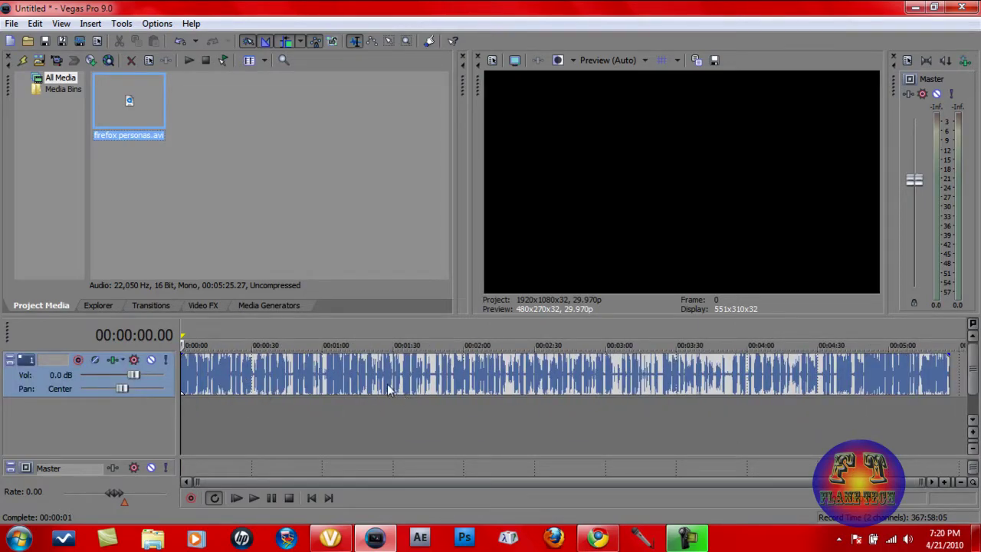
key(Delete)
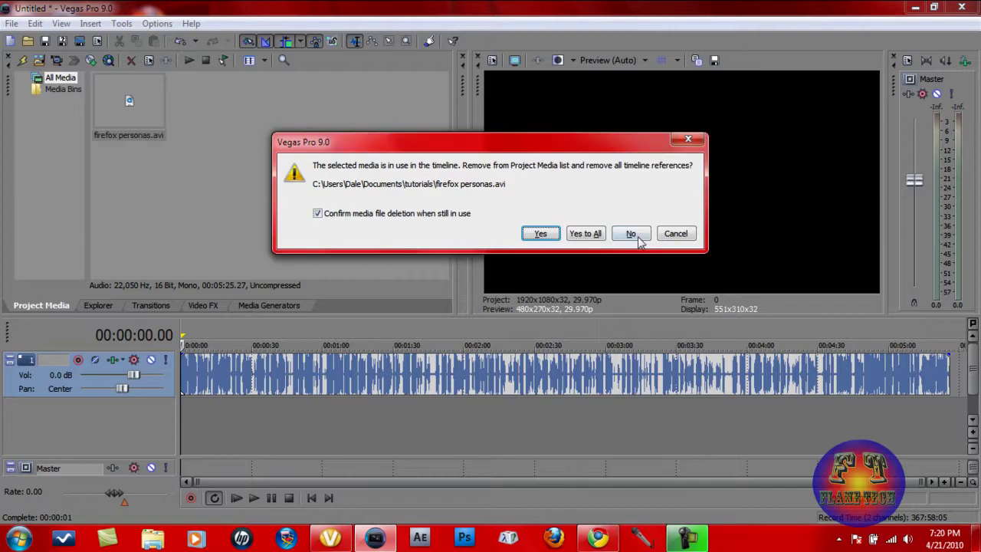
click(676, 234)
- Delete the firefox personas audio event and remove the clip from project media
right_click(549, 376)
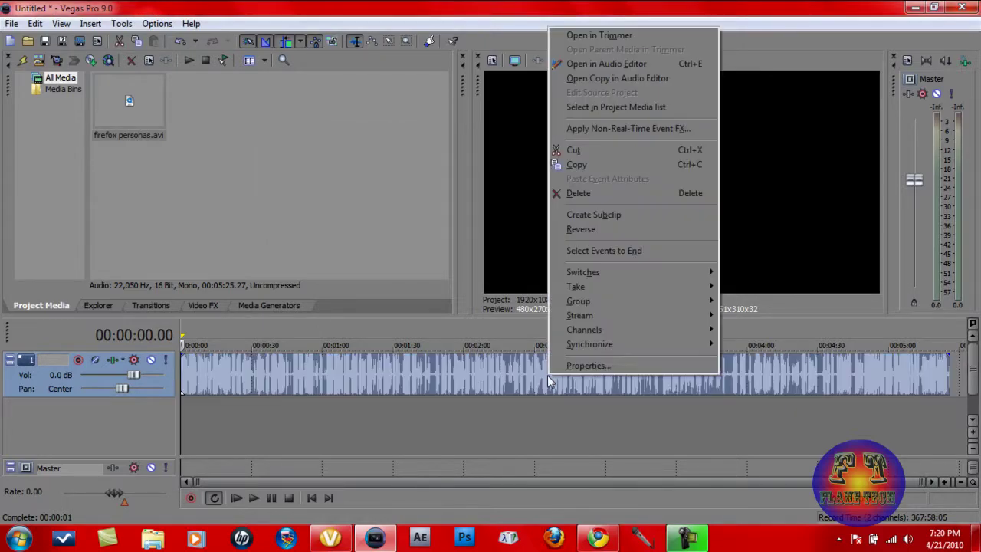
click(583, 194)
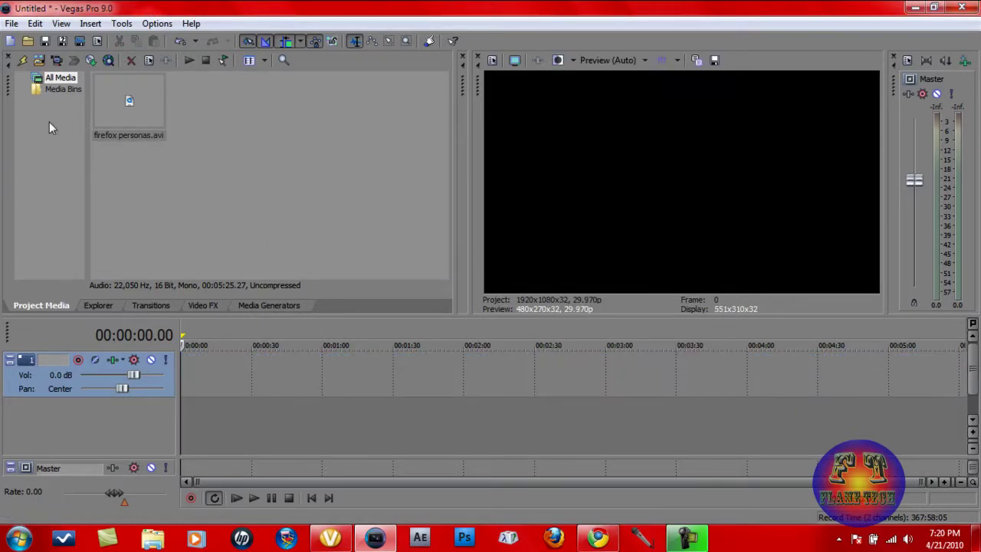
key(Delete)
- Import tut kool wallpaper photoshop.mov and lay it on the timeline at 0
click(39, 60)
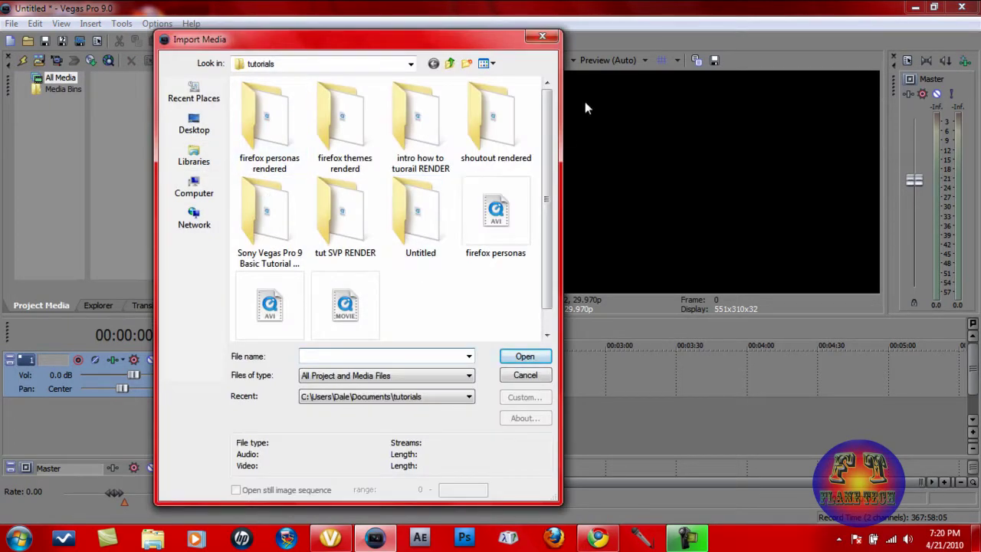
drag(544, 264, 543, 282)
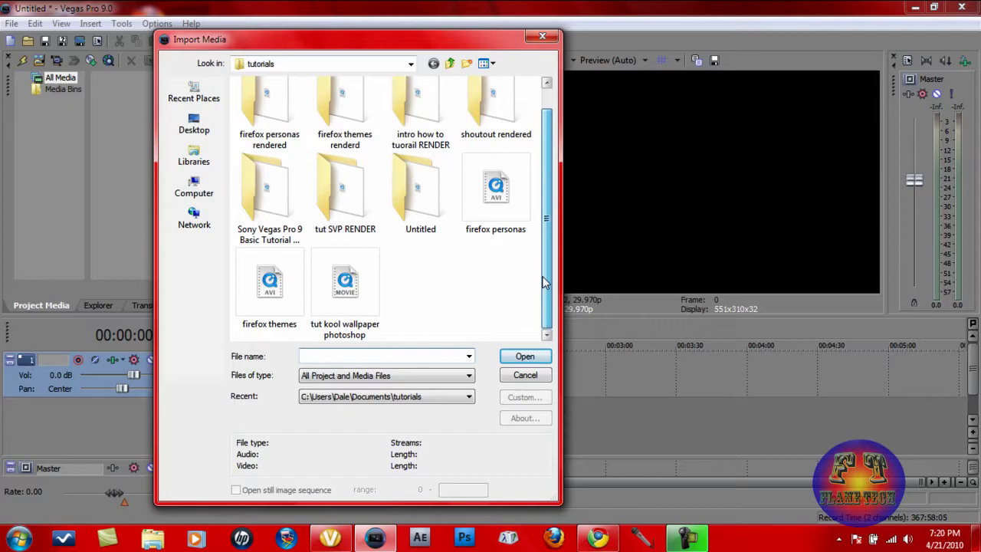
click(365, 295)
click(525, 357)
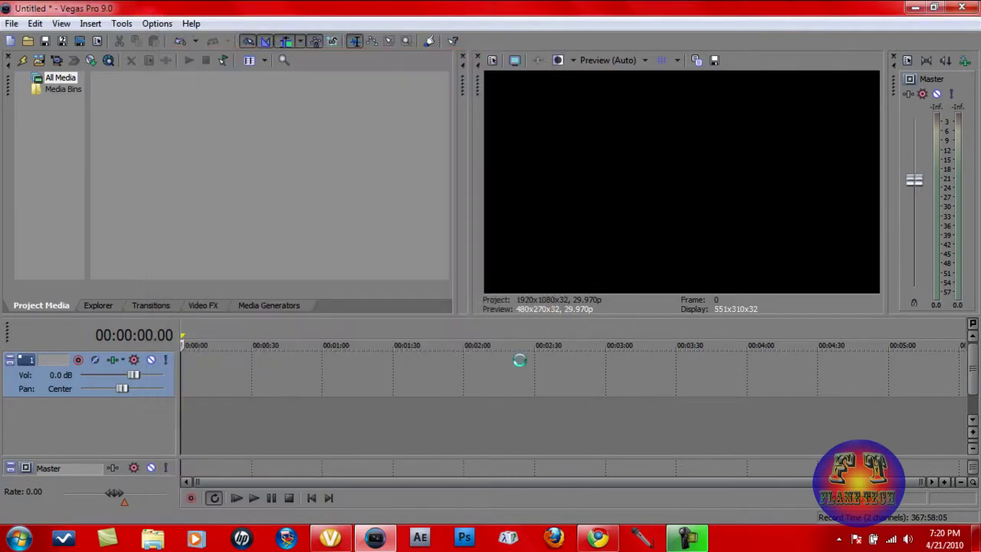
drag(128, 107, 190, 364)
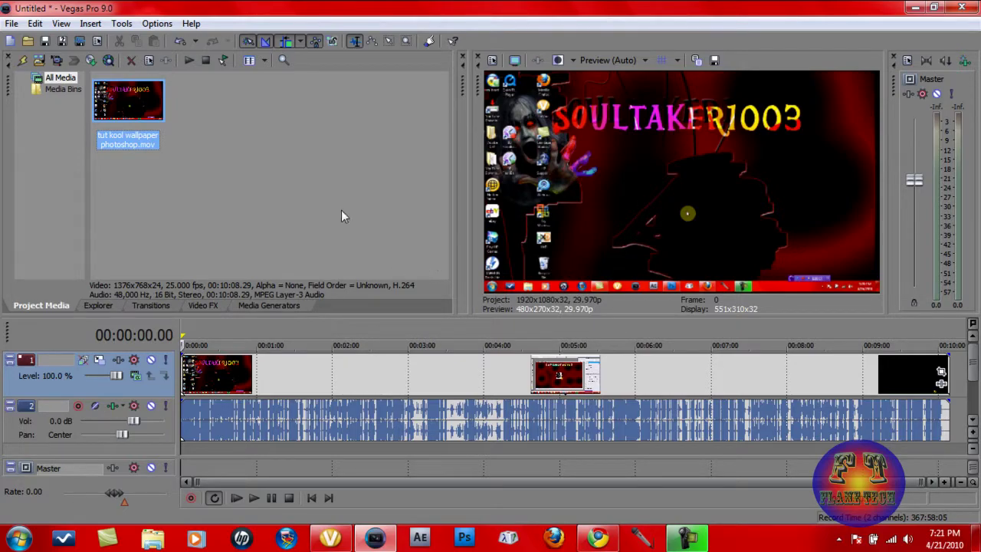
- Import use this logo.png from Pictures > My Pictures and drop it on video track 1 near 1:00
click(54, 60)
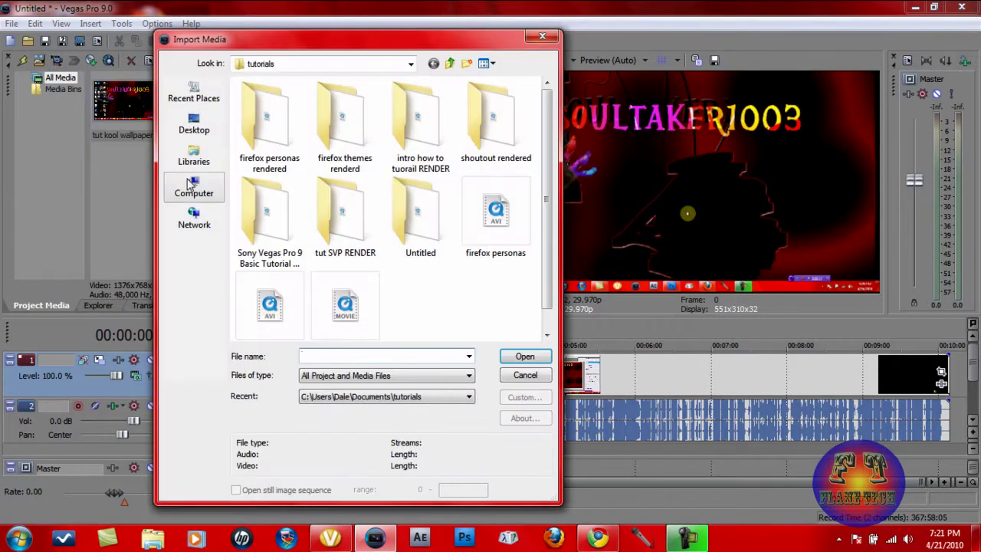
click(186, 163)
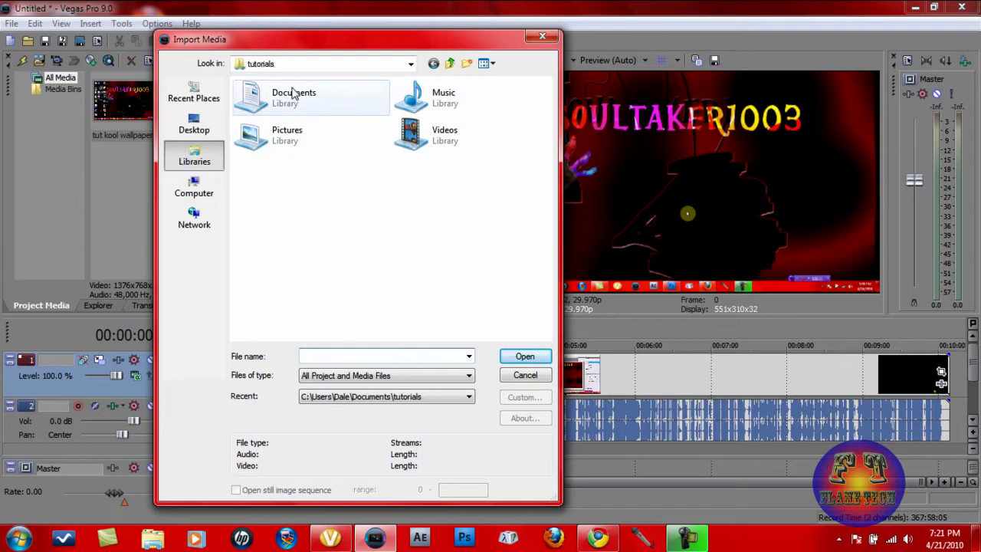
double_click(284, 132)
double_click(283, 135)
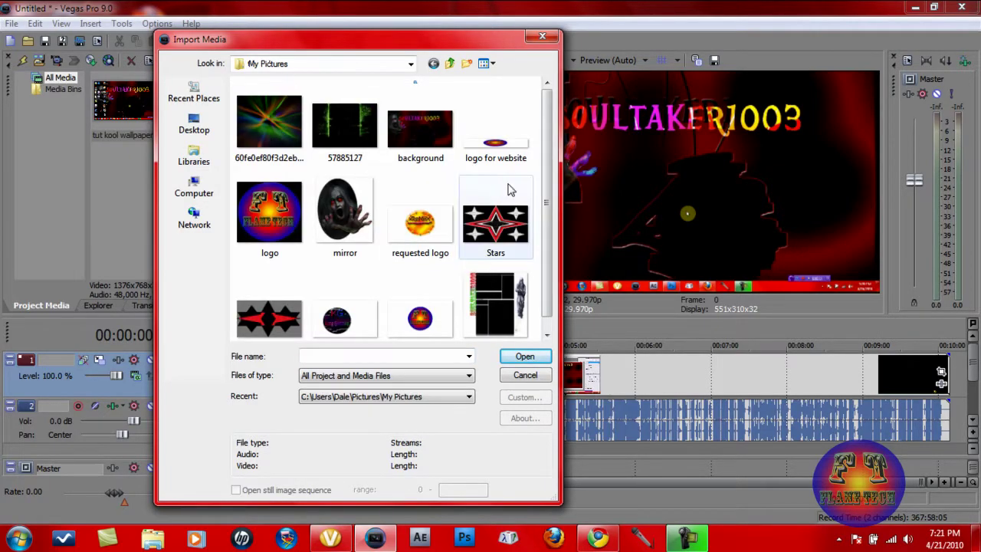
scroll(547, 176, down, 1)
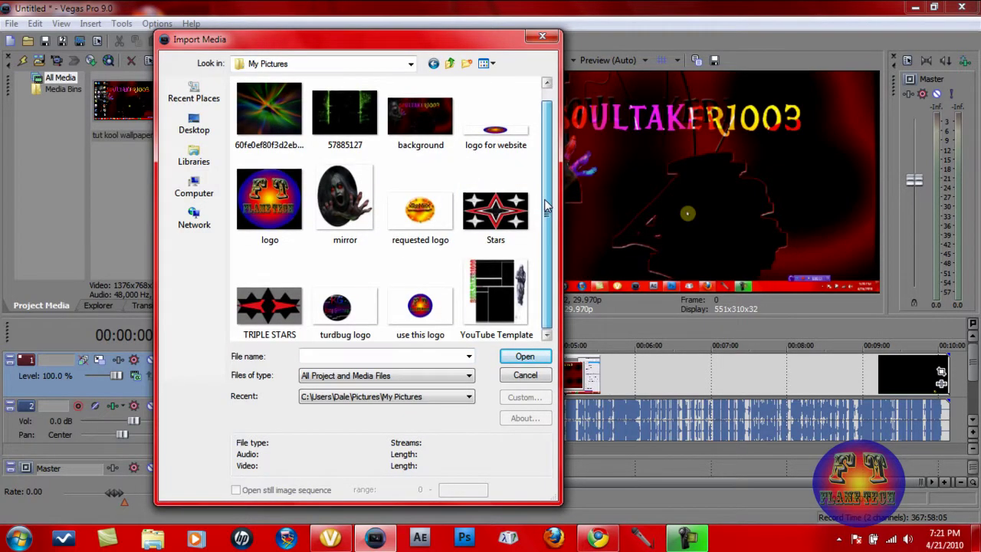
click(420, 306)
double_click(421, 305)
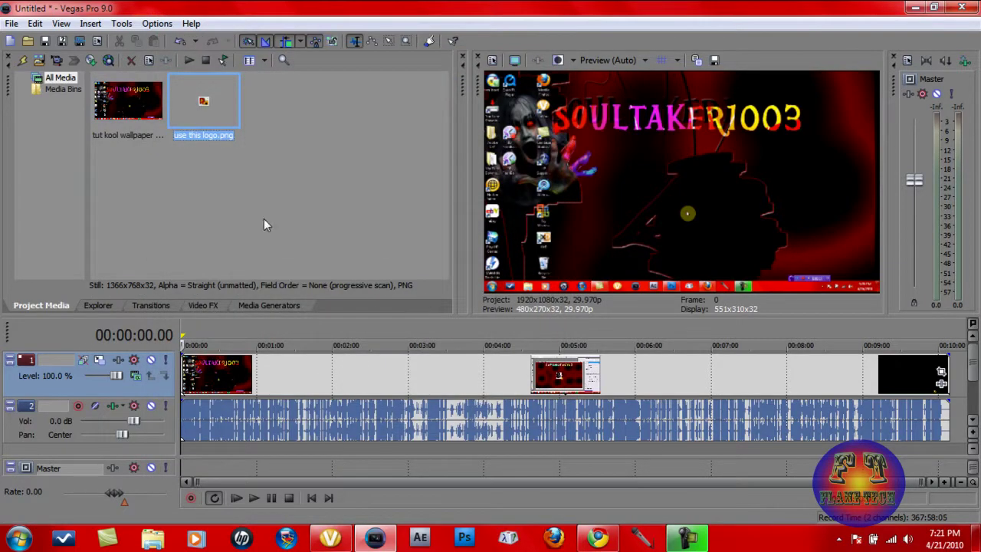
drag(215, 113, 282, 360)
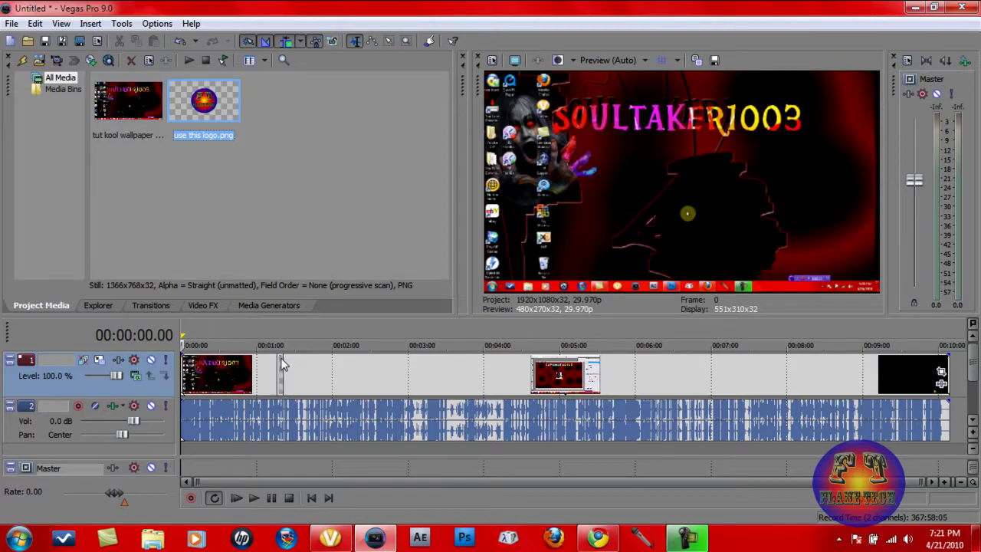
click(304, 380)
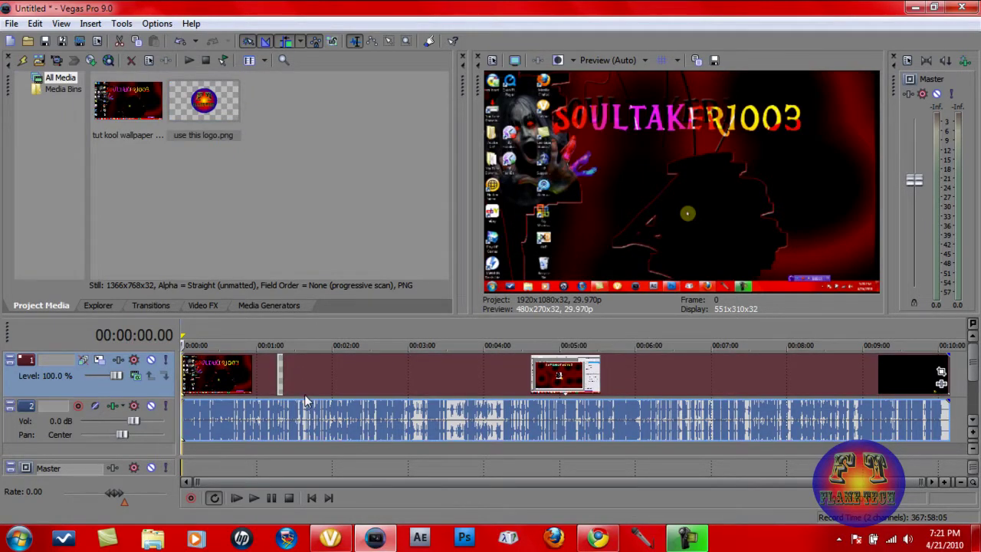
- Insert a new top video track and stretch the logo event to the video's end
right_click(340, 445)
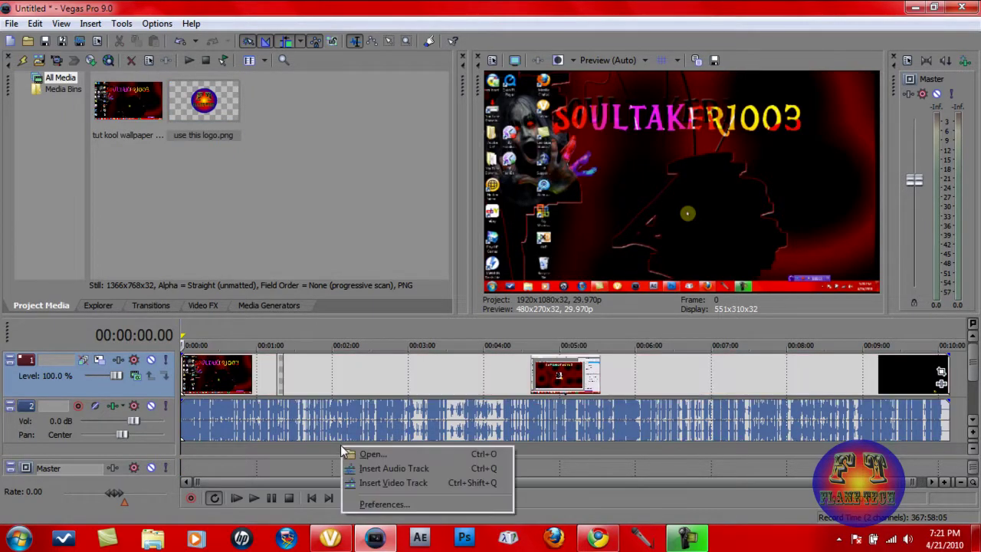
click(367, 486)
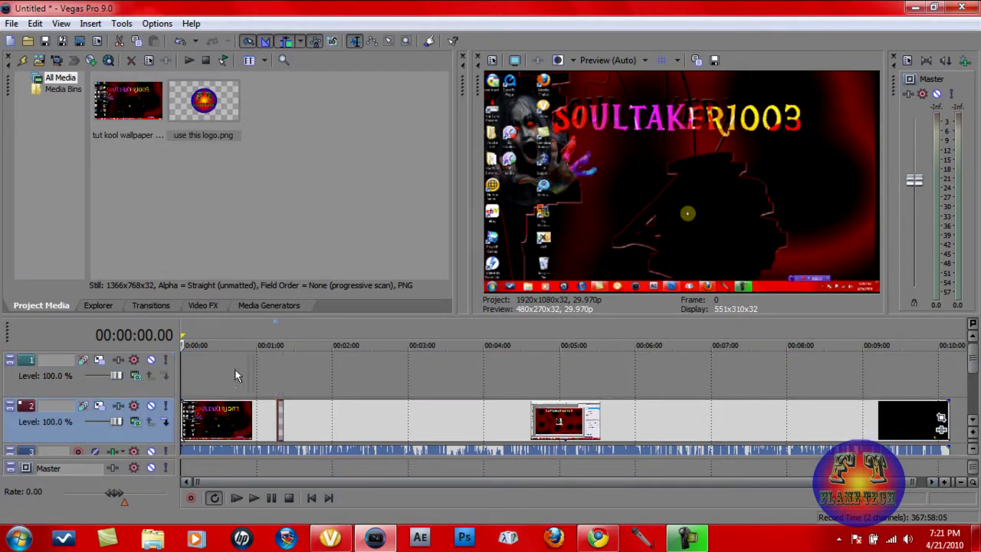
drag(184, 368, 949, 377)
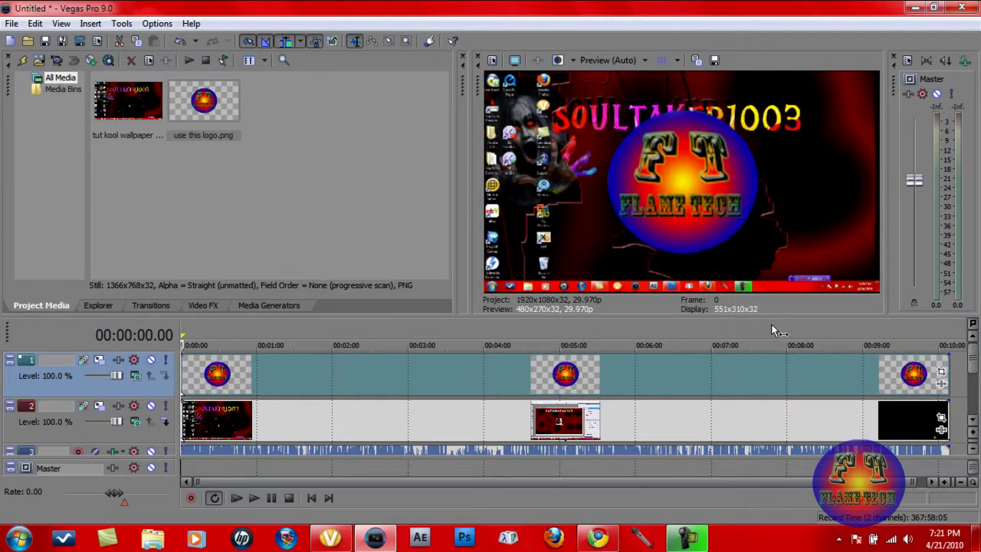
- In the logo's Event Pan/Crop, widen the crop frame's left edge to shrink the logo
click(943, 376)
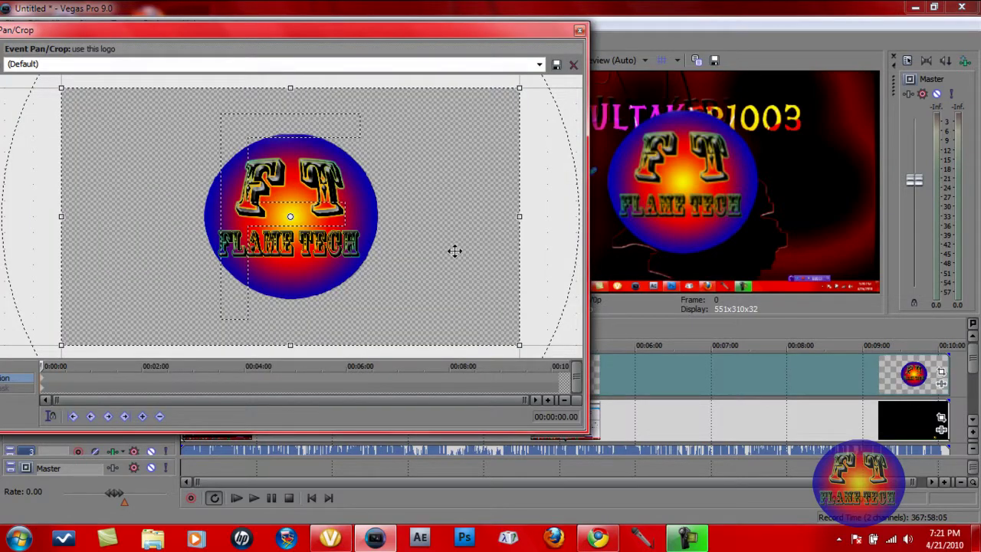
scroll(454, 251, down, 3)
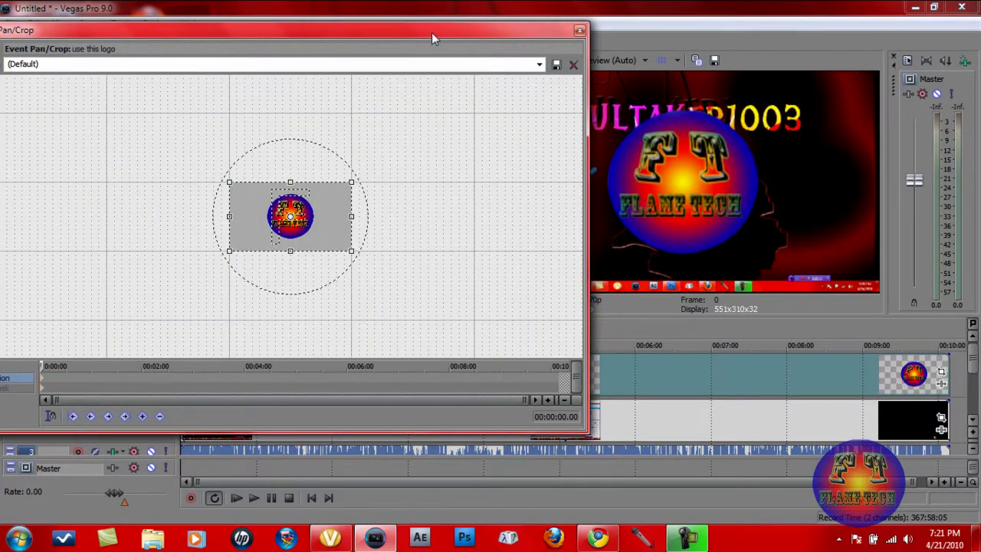
drag(432, 31, 430, 14)
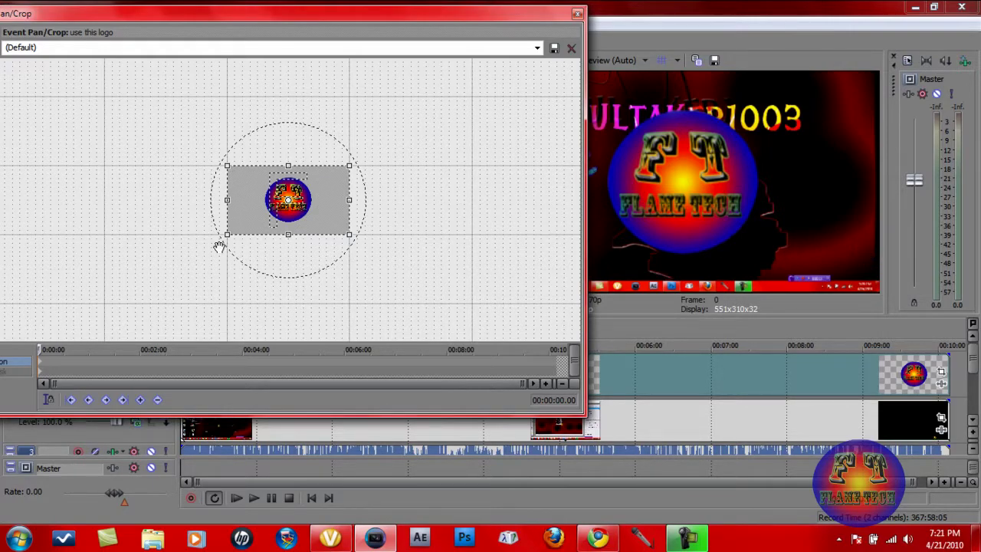
drag(227, 201, 126, 161)
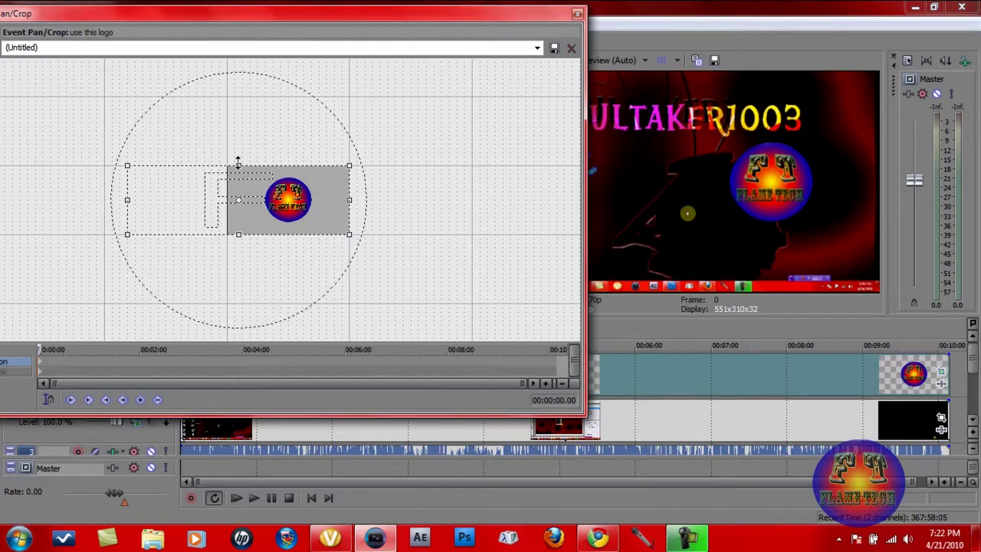
- Enlarge the crop frame upward and leftward, then shift it to push the logo lower-right
drag(238, 164, 240, 44)
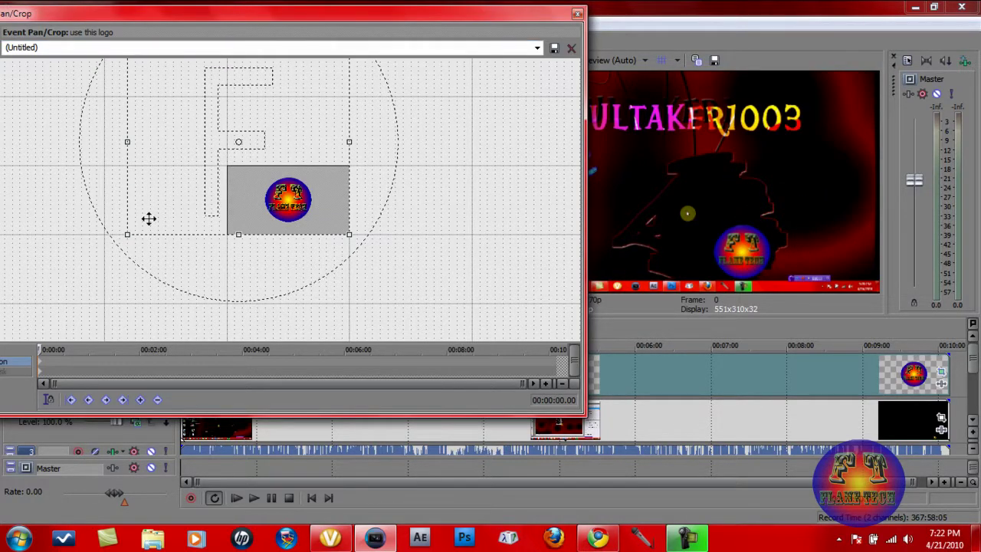
drag(123, 141, 3, 144)
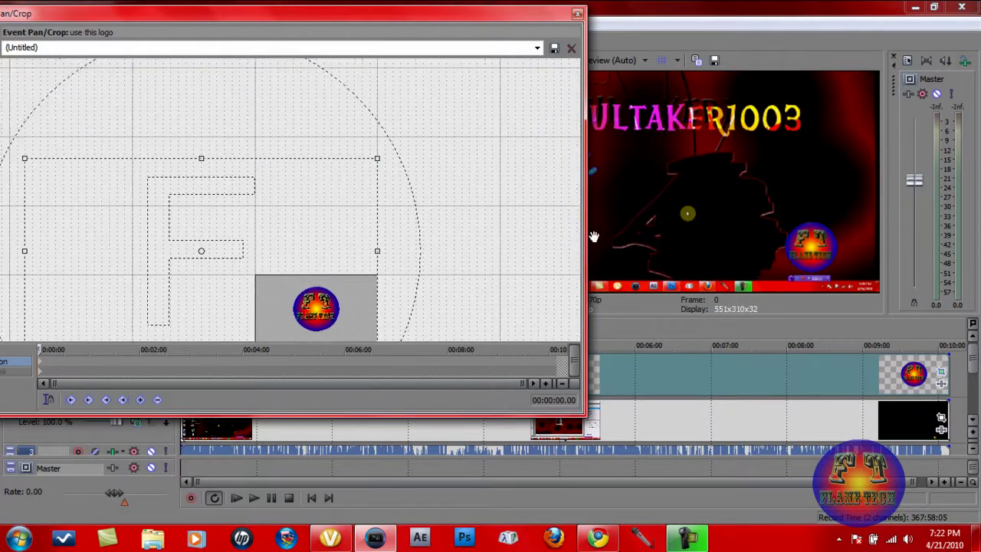
drag(265, 155, 266, 137)
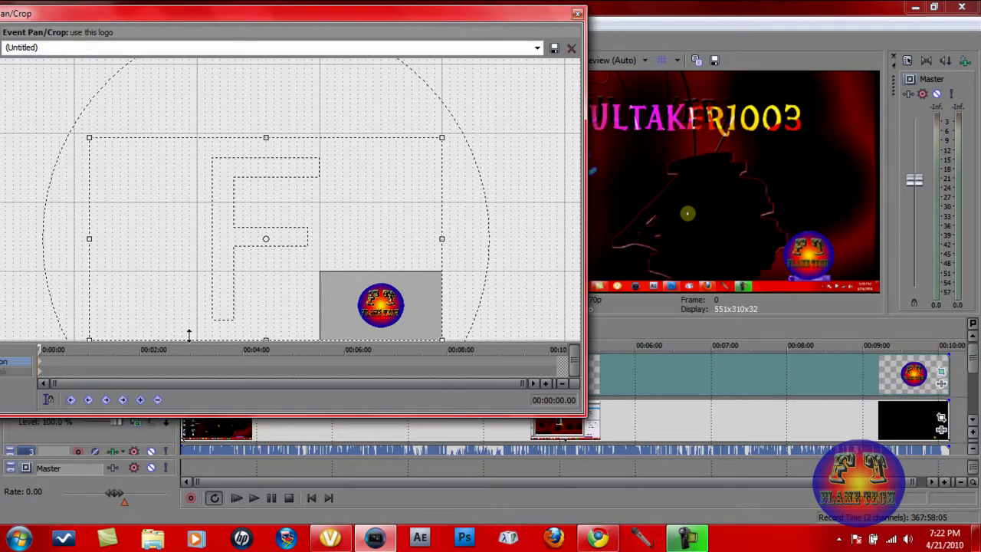
drag(296, 213, 275, 209)
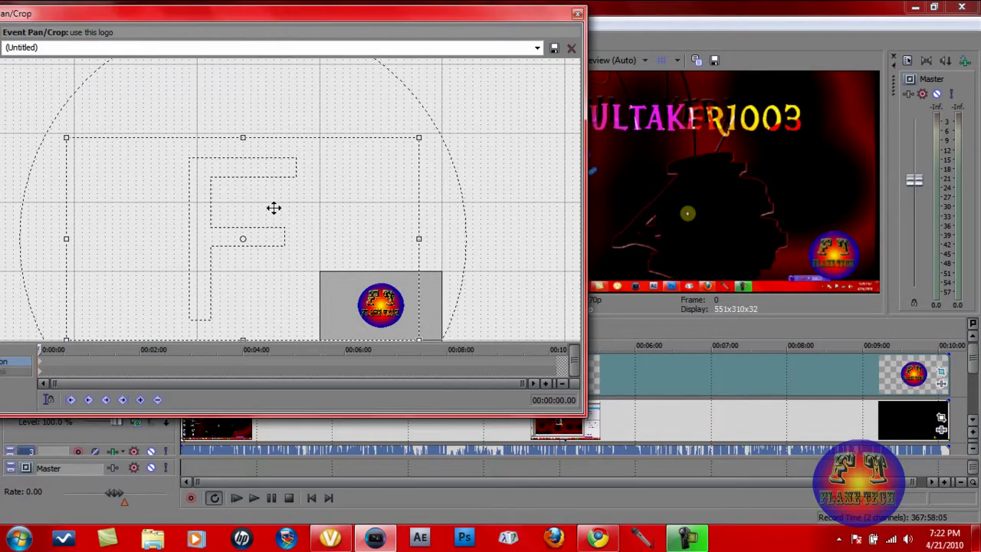
drag(274, 209, 283, 210)
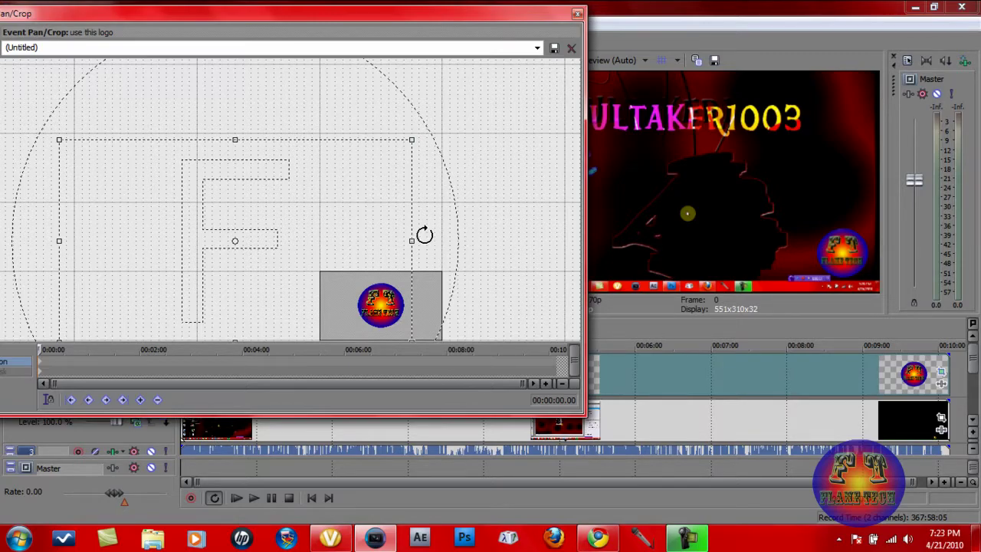
- Fine-tune the crop frame edges and corner, undo the last resize, and close Event Pan/Crop
drag(414, 241, 412, 267)
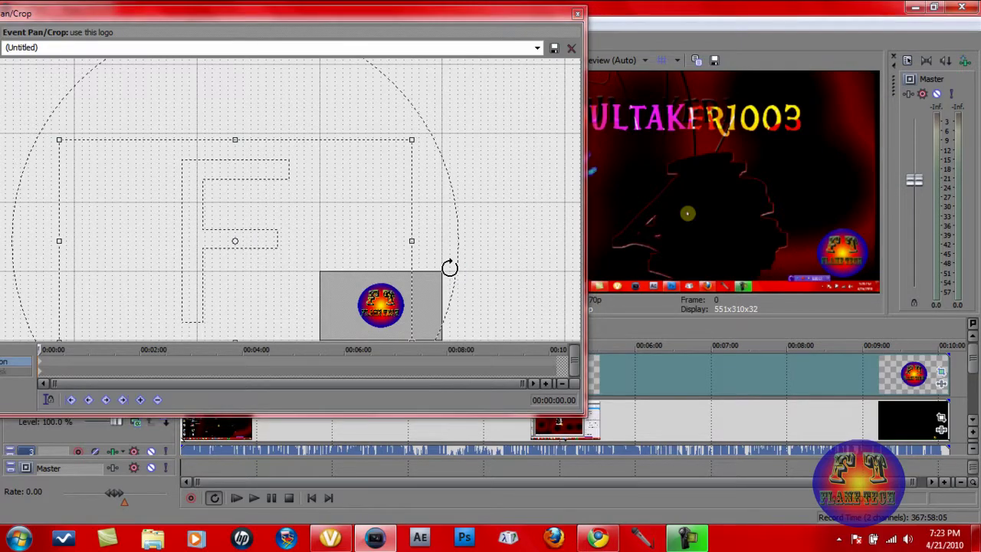
drag(194, 215, 195, 215)
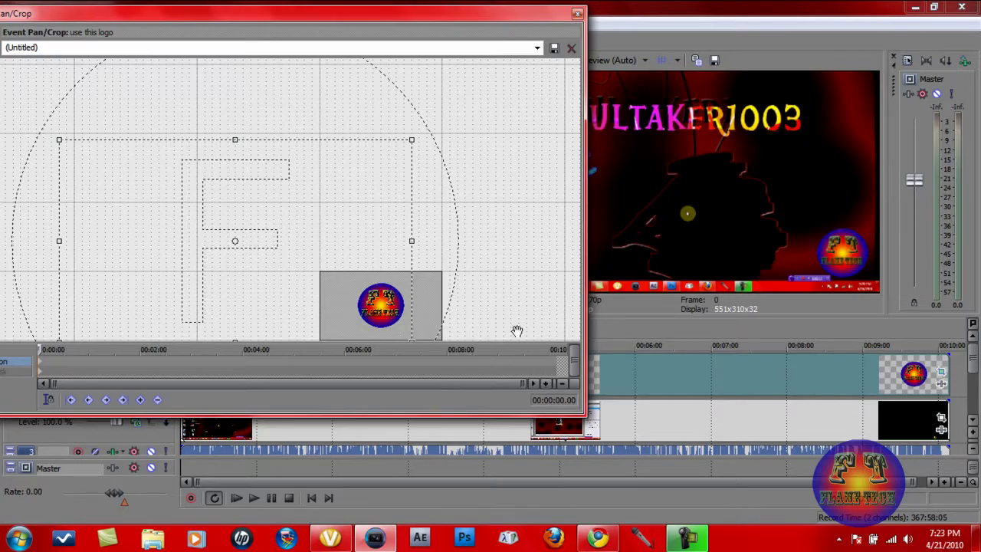
drag(517, 331, 506, 226)
drag(405, 246, 506, 305)
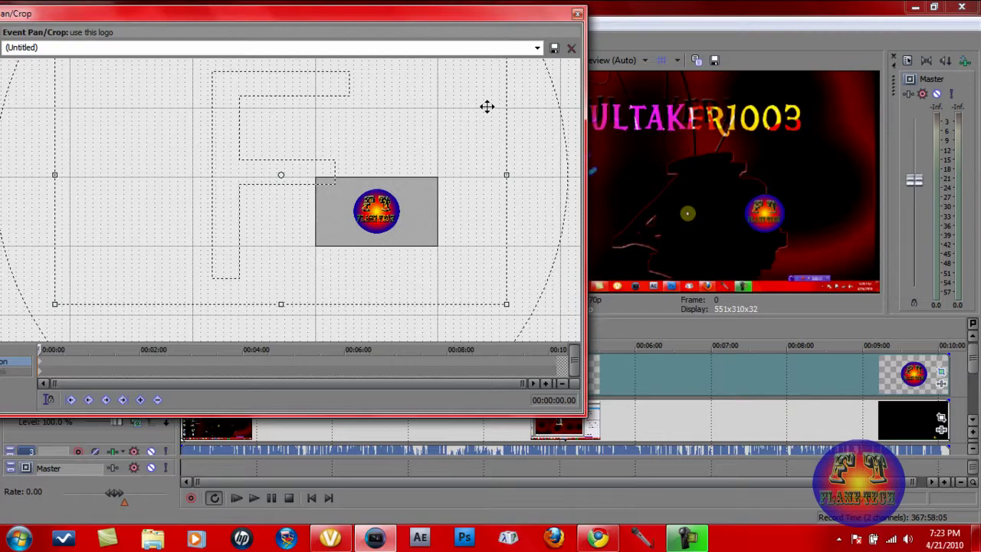
key(ctrl+z)
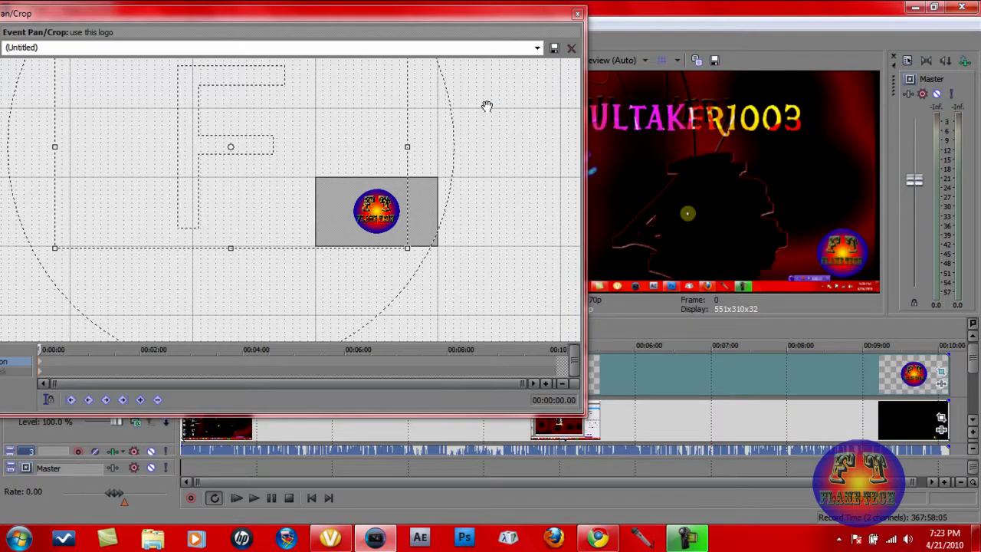
click(577, 16)
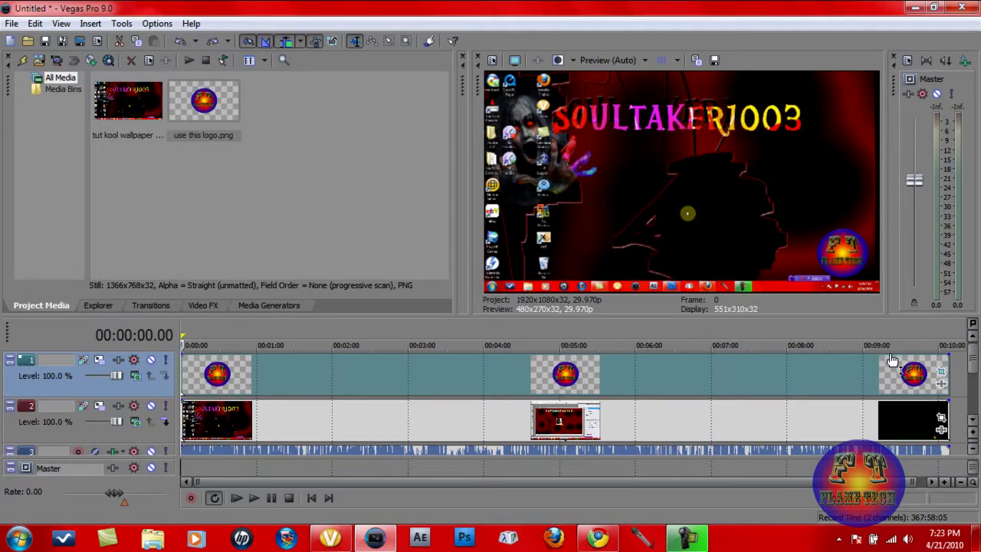
- Drag the logo event's opacity envelope down to 93 %
mouse_move(892, 360)
mouse_move(820, 359)
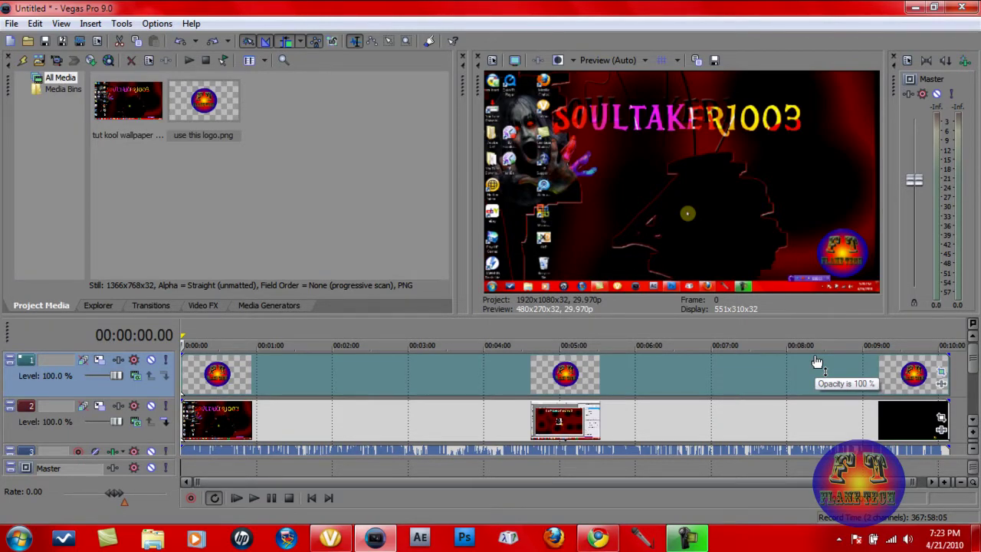
drag(817, 362, 815, 385)
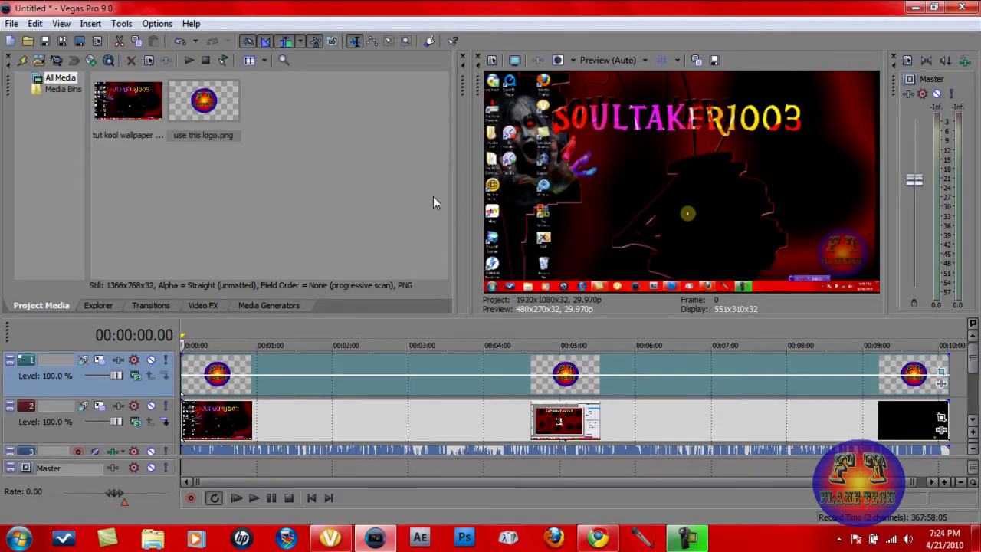
- In Chrome, open My Channel on YouTube and review its 108 subscribers, 36 friends and 26 comments
click(599, 539)
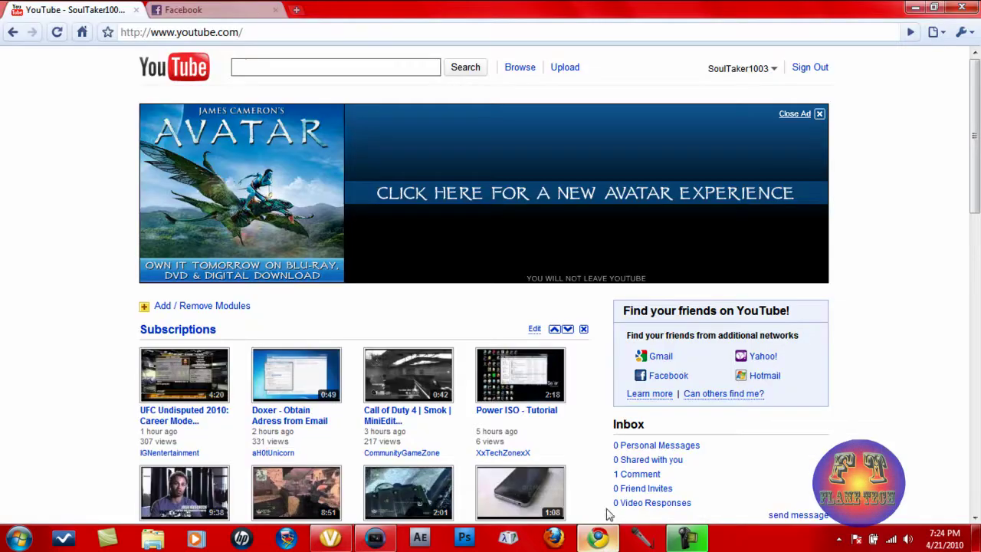
click(729, 70)
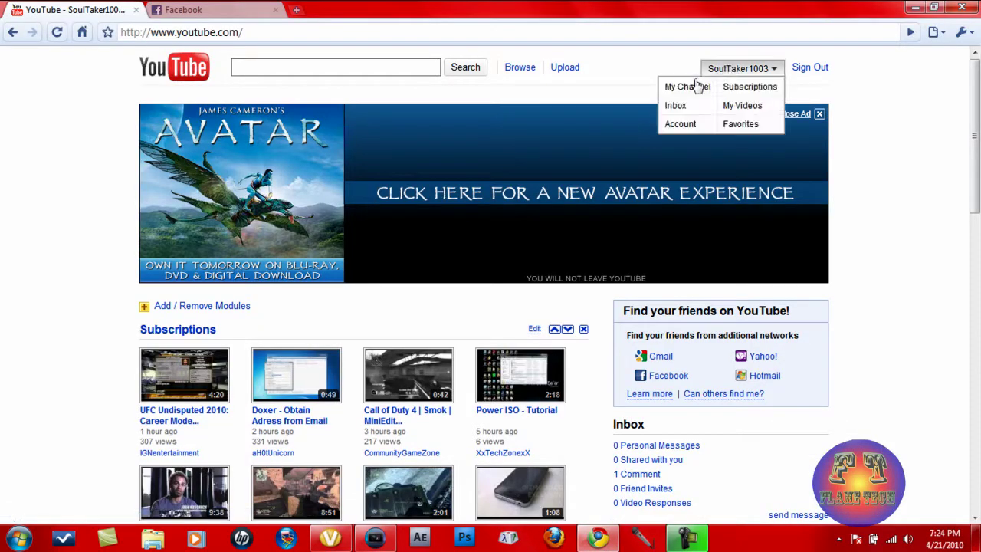
click(690, 90)
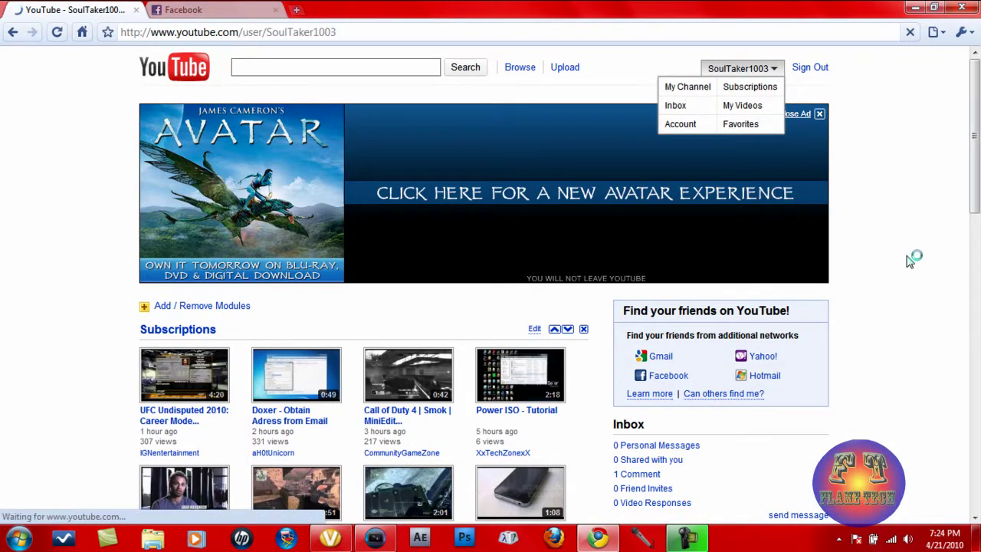
scroll(818, 314, down, 1)
scroll(323, 251, down, 10)
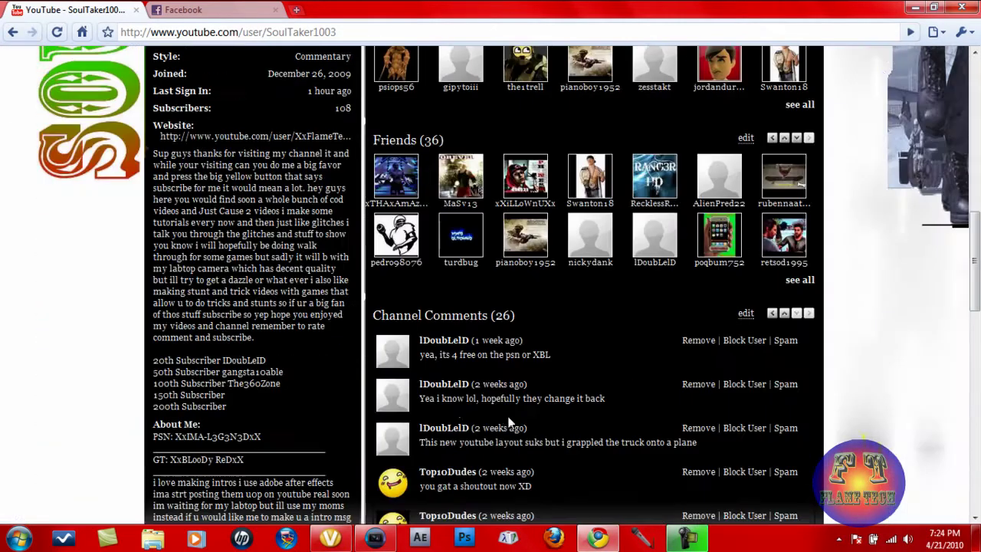
scroll(294, 224, up, 2)
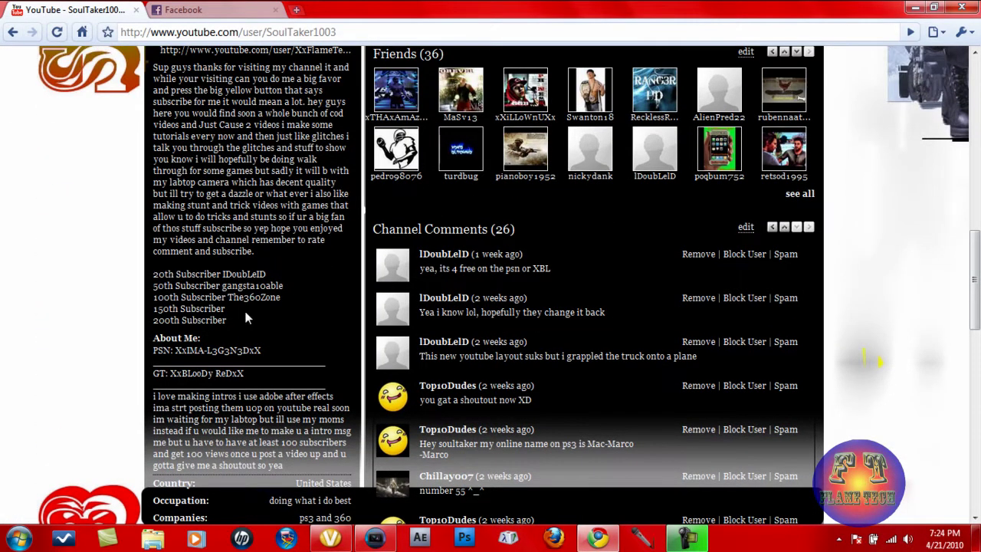
scroll(276, 338, up, 3)
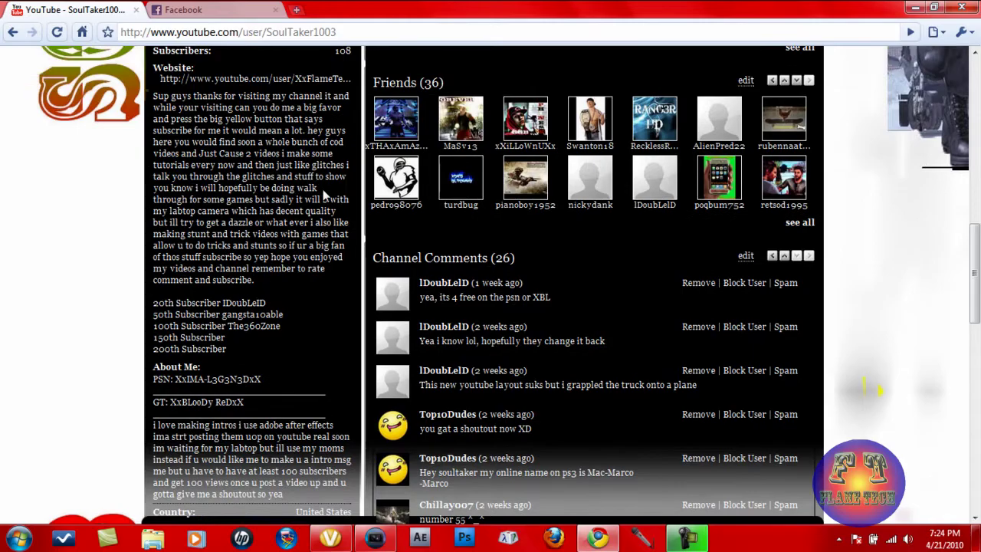
scroll(270, 366, down, 1)
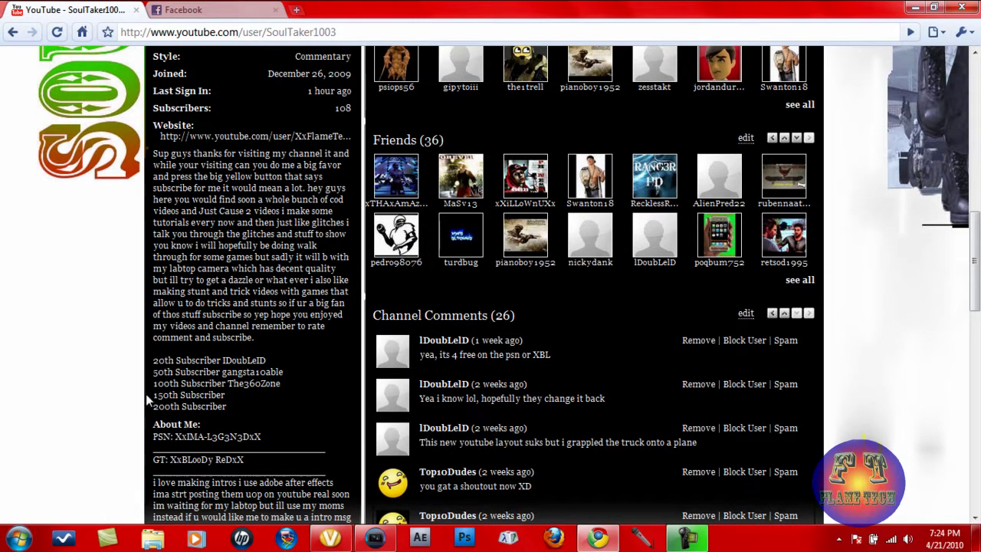
scroll(153, 363, up, 12)
scroll(153, 367, down, 14)
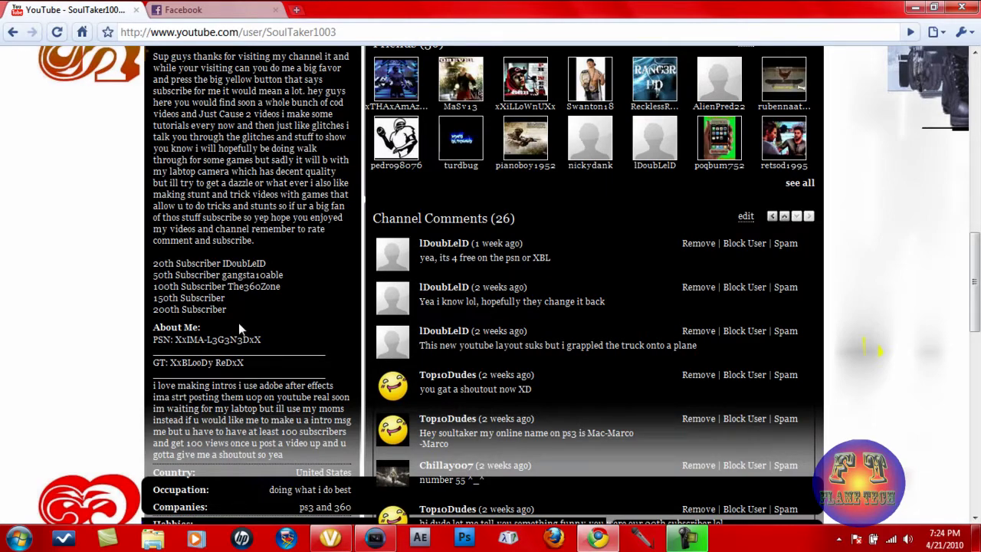
scroll(238, 328, up, 1)
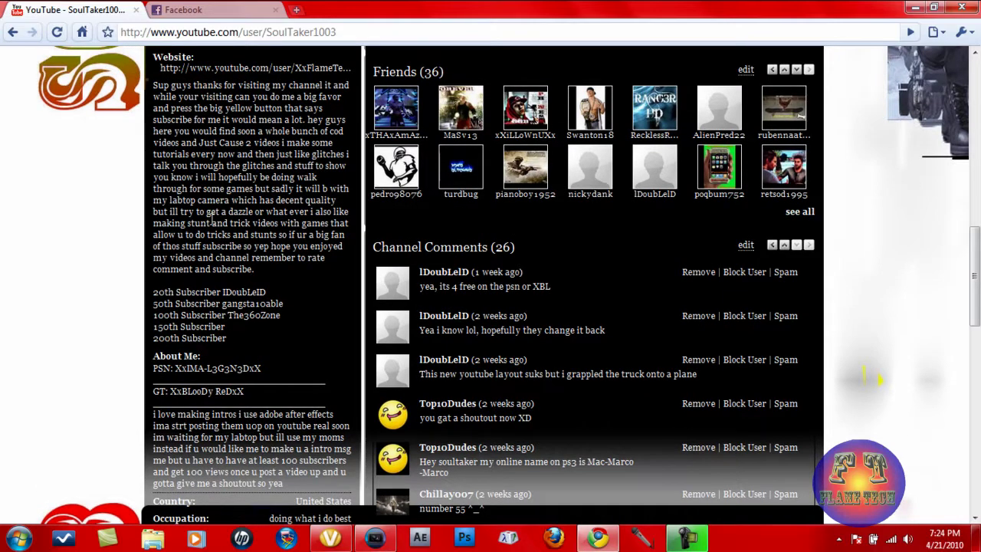
scroll(211, 220, up, 3)
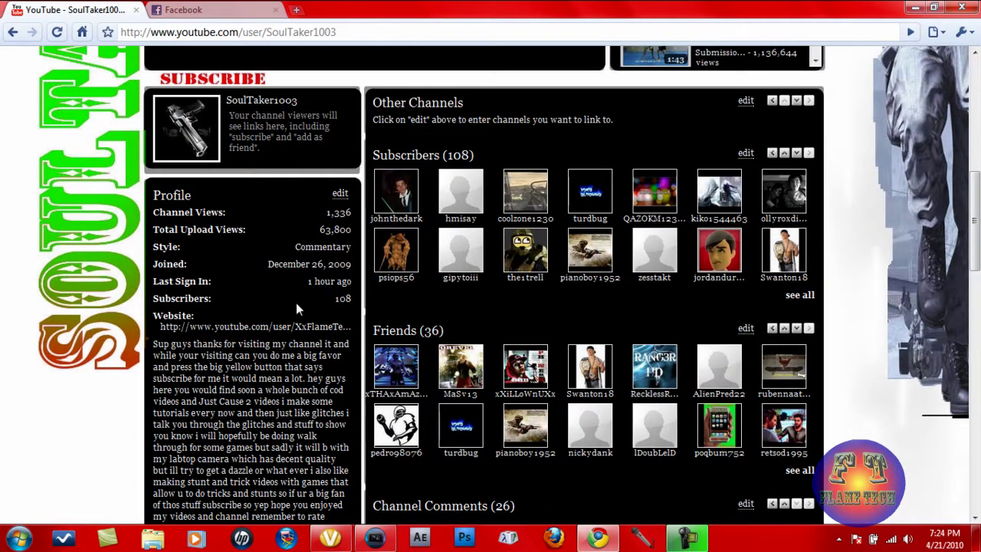